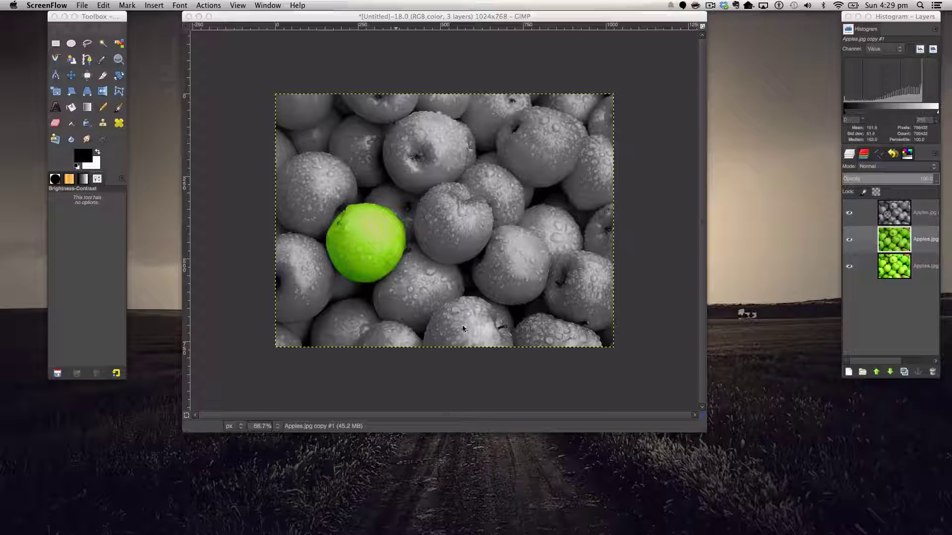
Select the Eraser tool and bring the GIMP image window into focus.
left_click(55, 123)
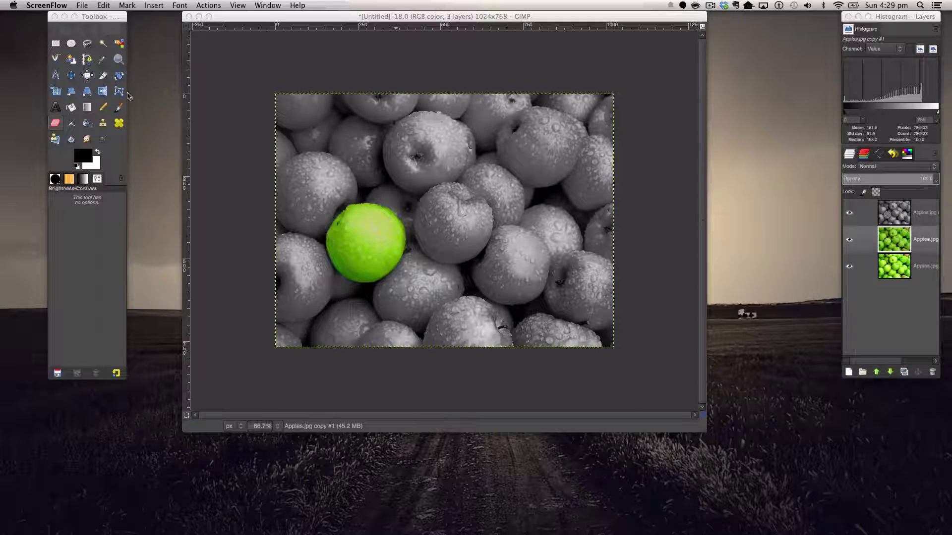
left_click(262, 20)
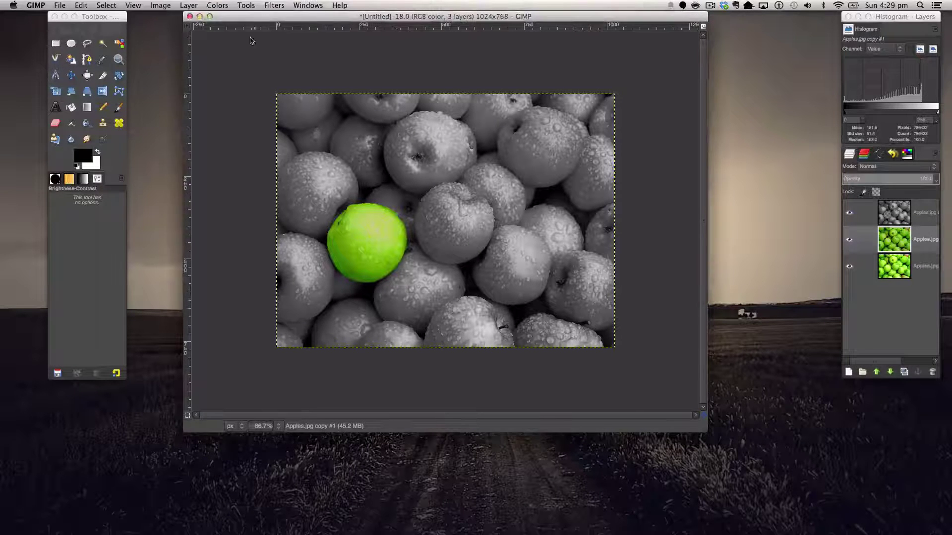
Open the Apples.jpg photo from the Desktop.
left_click(58, 6)
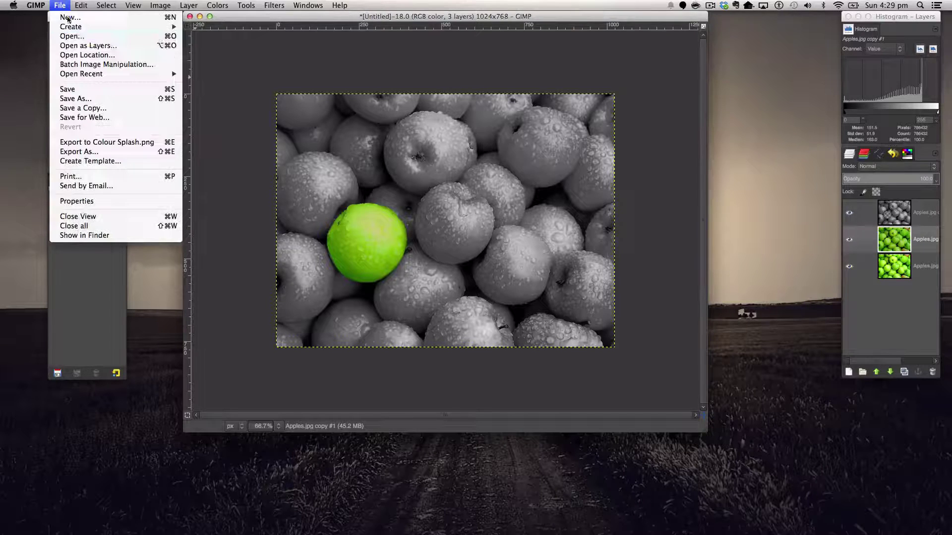
left_click(72, 38)
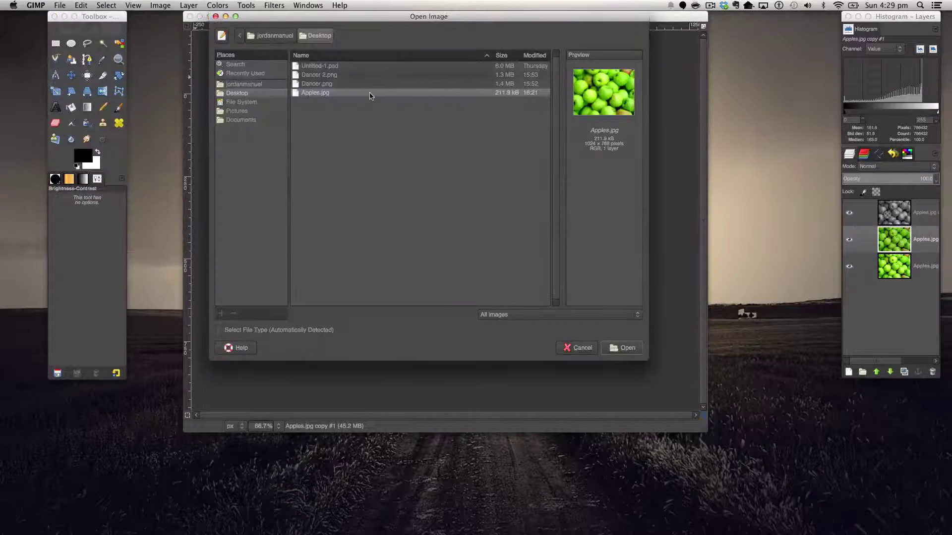
double_click(370, 93)
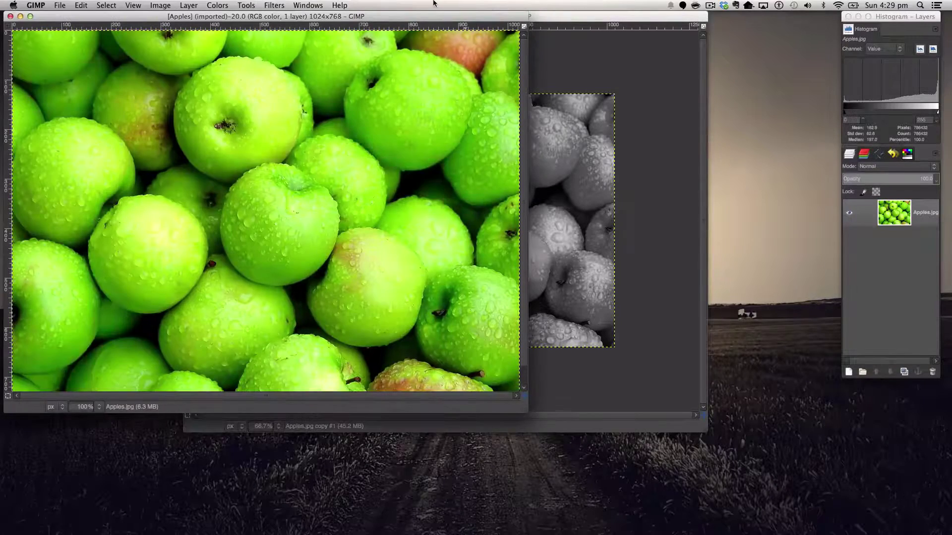
Move the apples window aside and enlarge it to show the whole photo.
left_click_drag(439, 17, 619, 17)
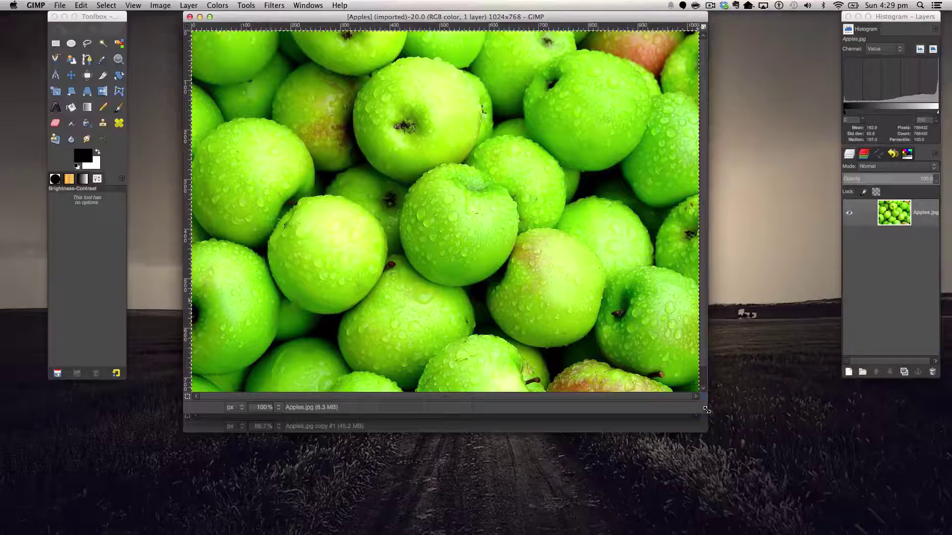
left_click_drag(707, 409, 713, 436)
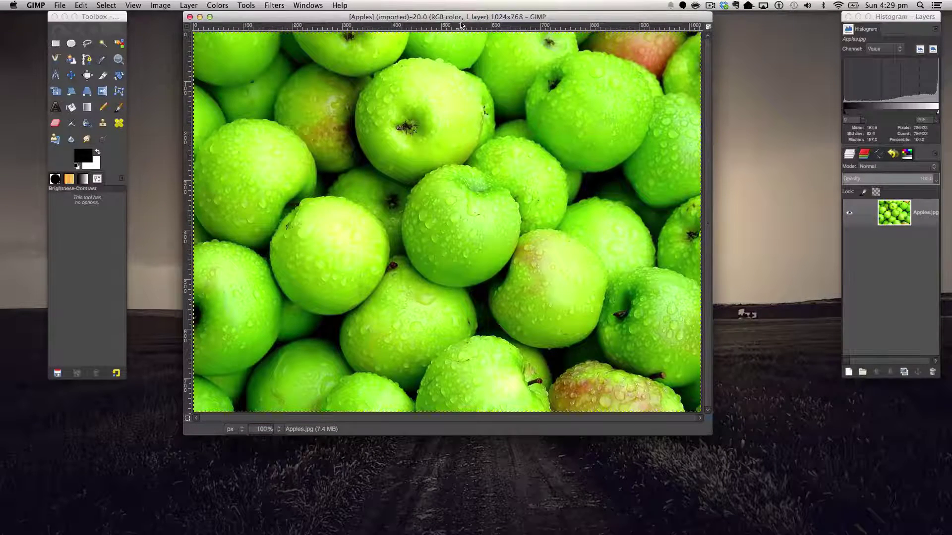
left_click_drag(463, 22, 459, 21)
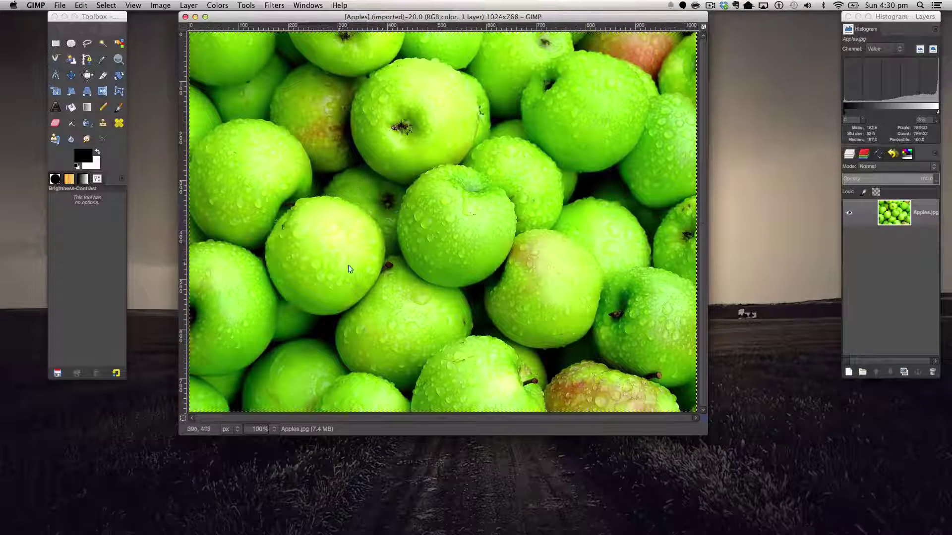
Duplicate the apples layer and desaturate the copy with Lightness, after previewing Luminosity and Average.
left_click(905, 372)
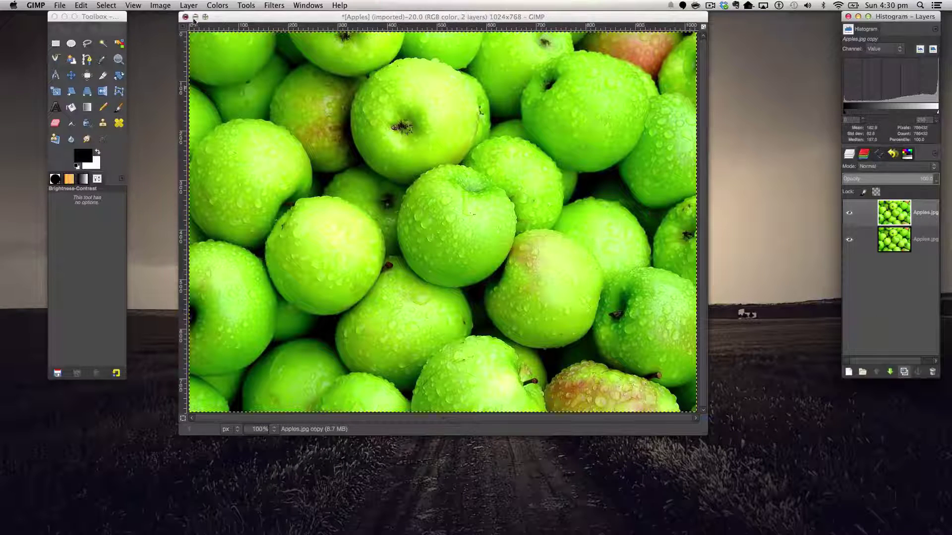
left_click(217, 5)
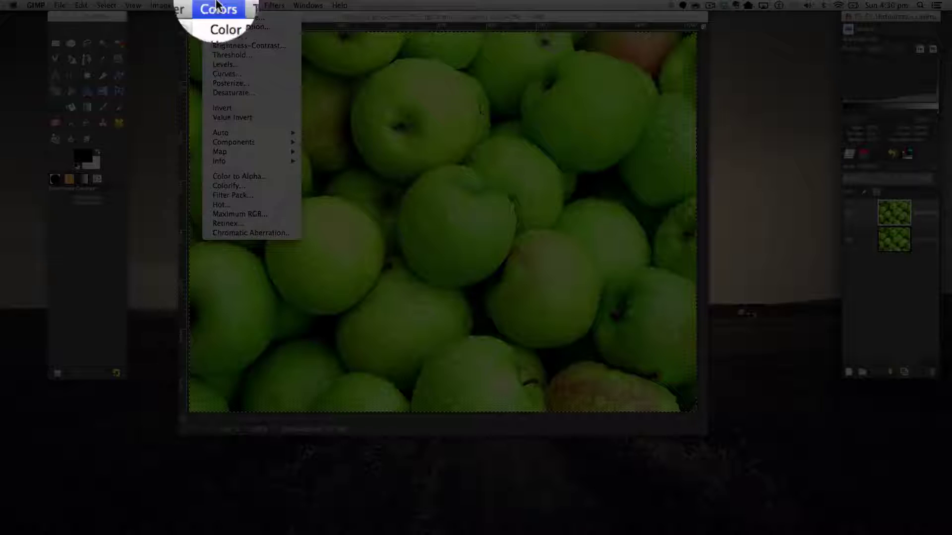
left_click(250, 93)
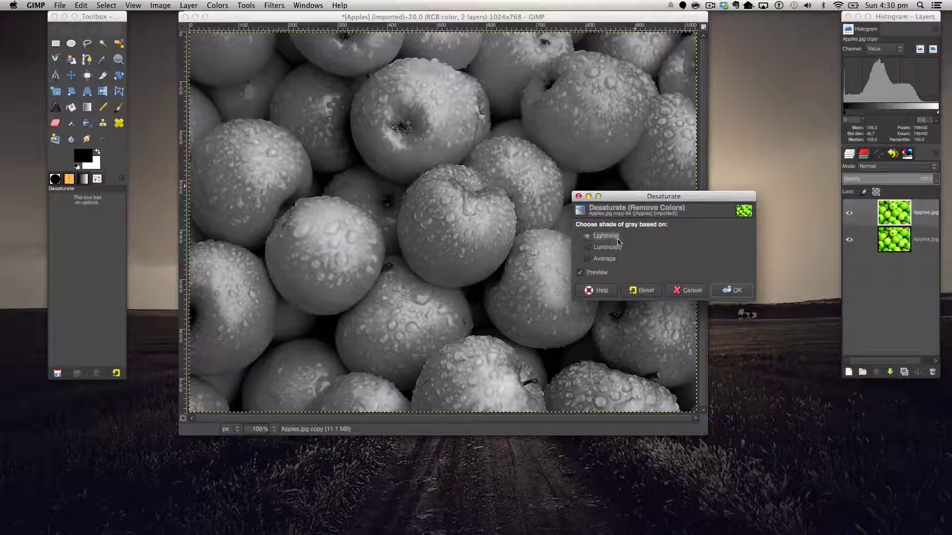
left_click(619, 246)
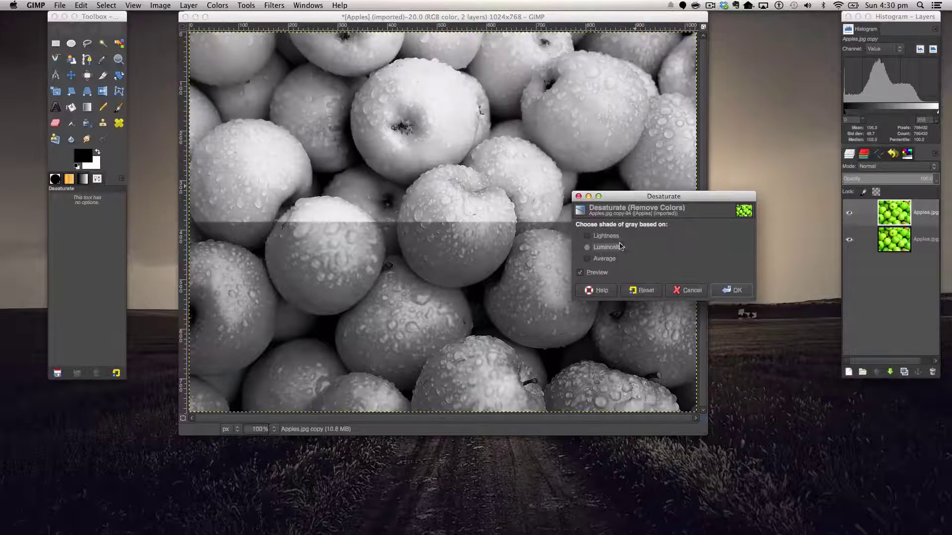
left_click(608, 260)
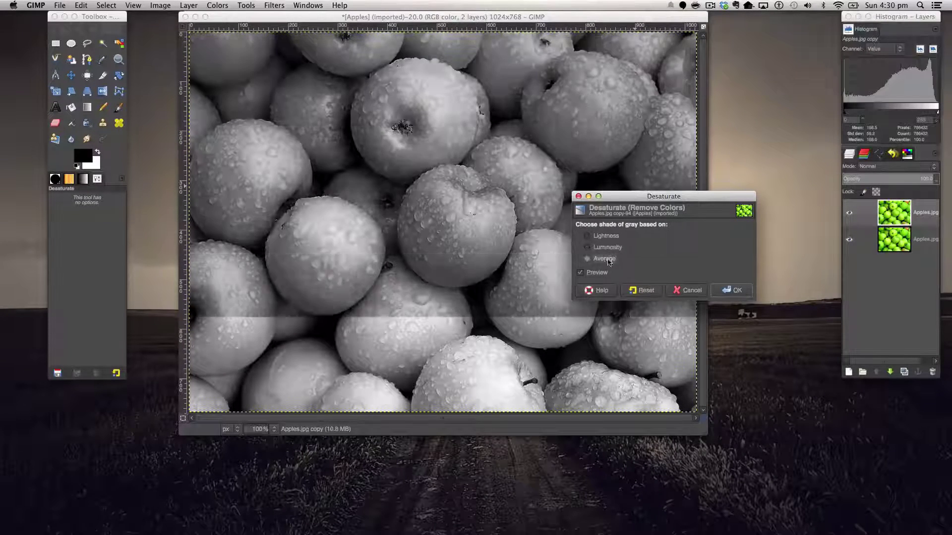
left_click(605, 237)
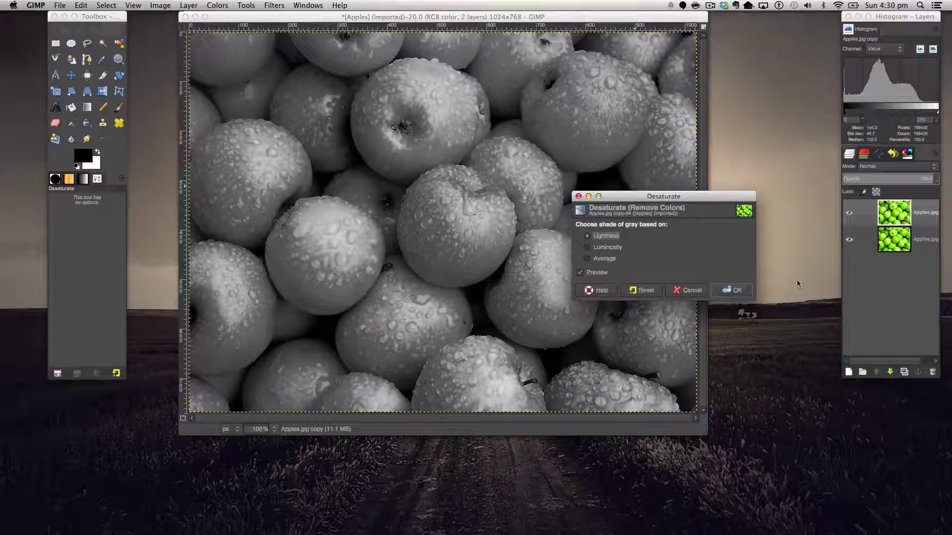
left_click(741, 292)
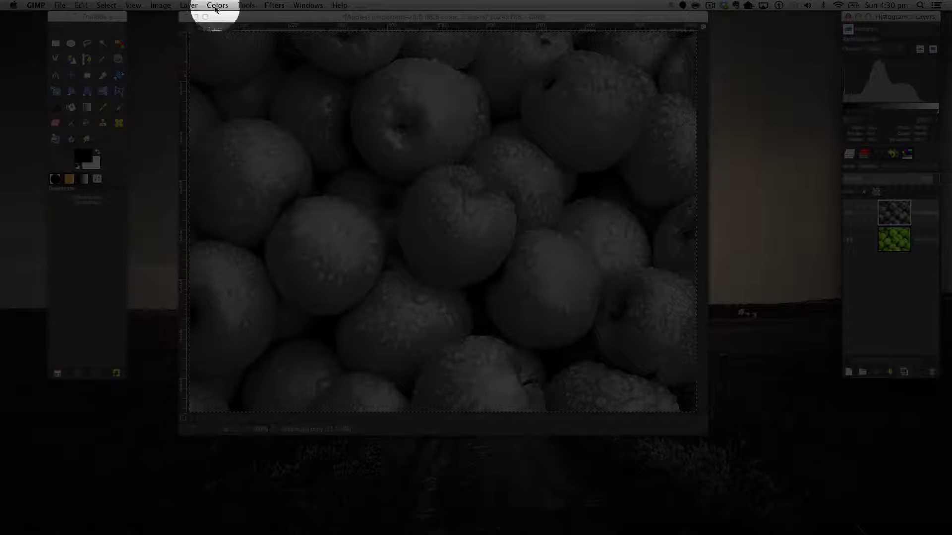
Pull the Curves midpoint down to darken the grey layer, then select the bottom Apples.jpg layer.
left_click(217, 5)
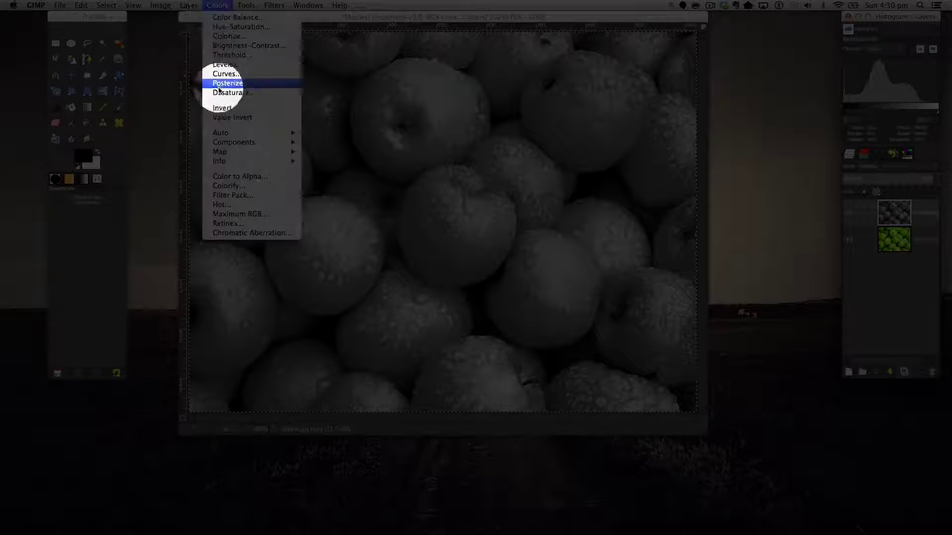
left_click(226, 74)
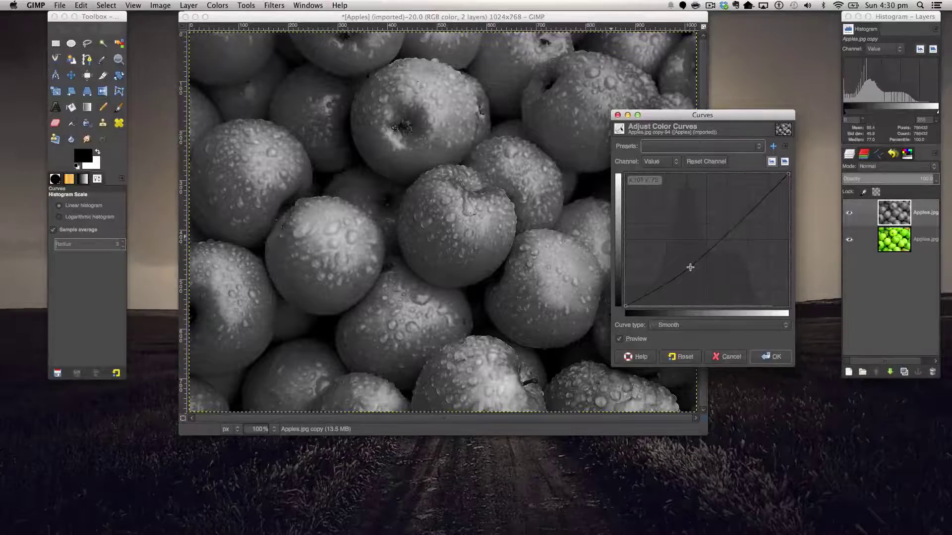
left_click_drag(689, 267, 692, 268)
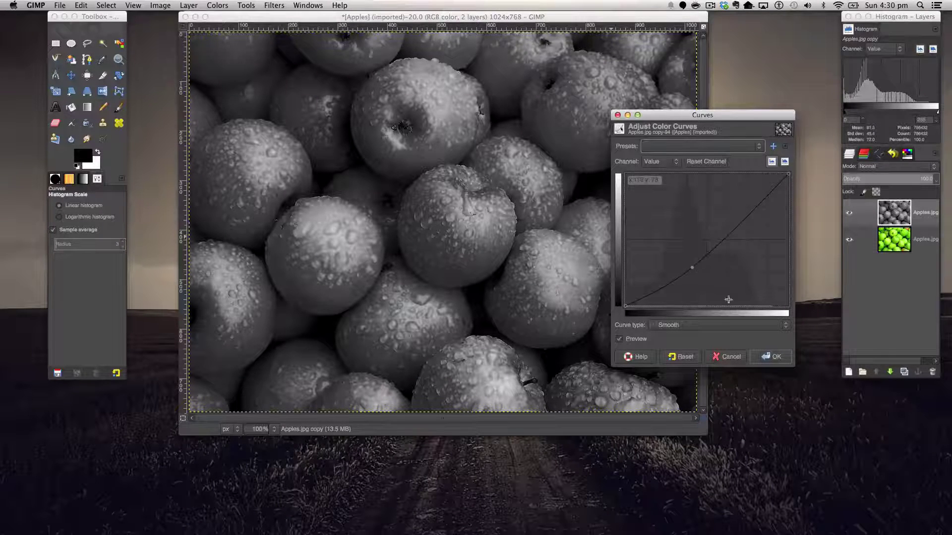
left_click(773, 356)
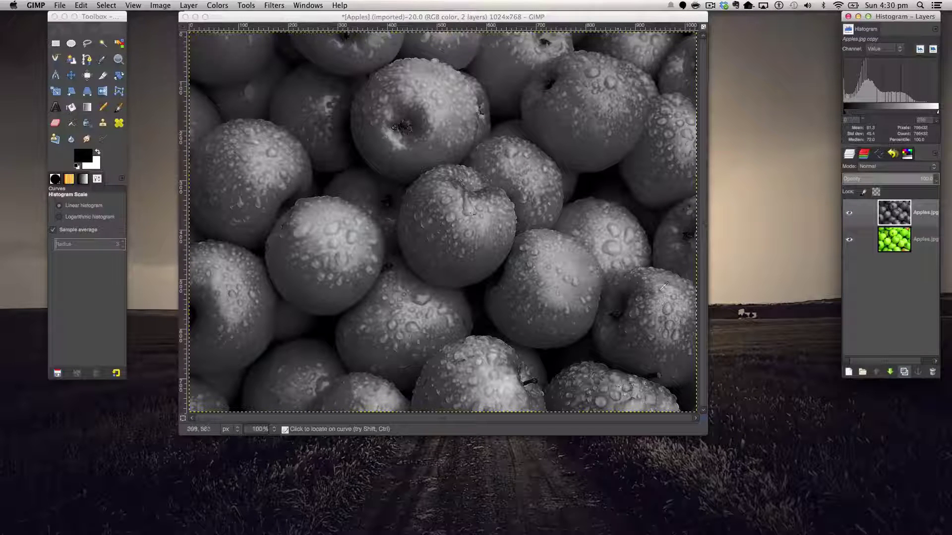
left_click(891, 246)
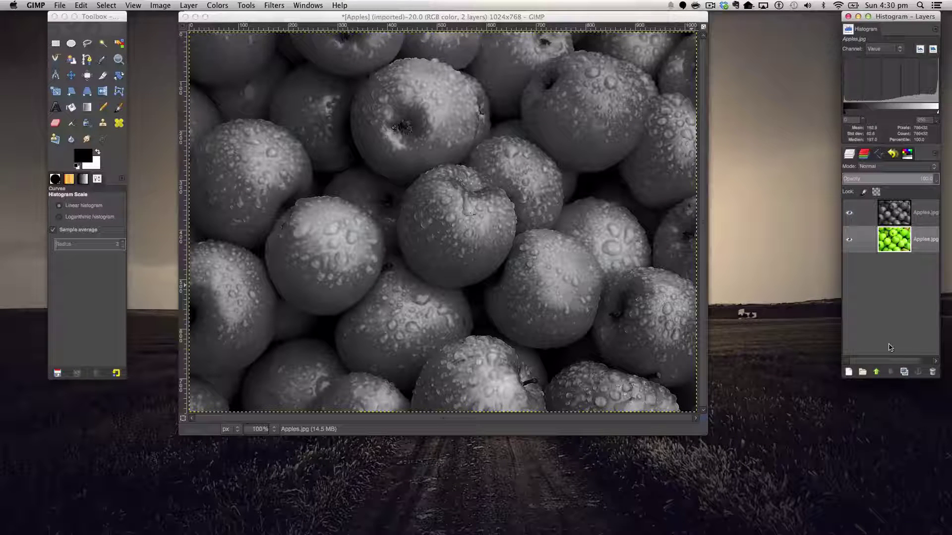
Duplicate the colour Apples.jpg layer, then make the top greyscale layer active.
left_click(904, 371)
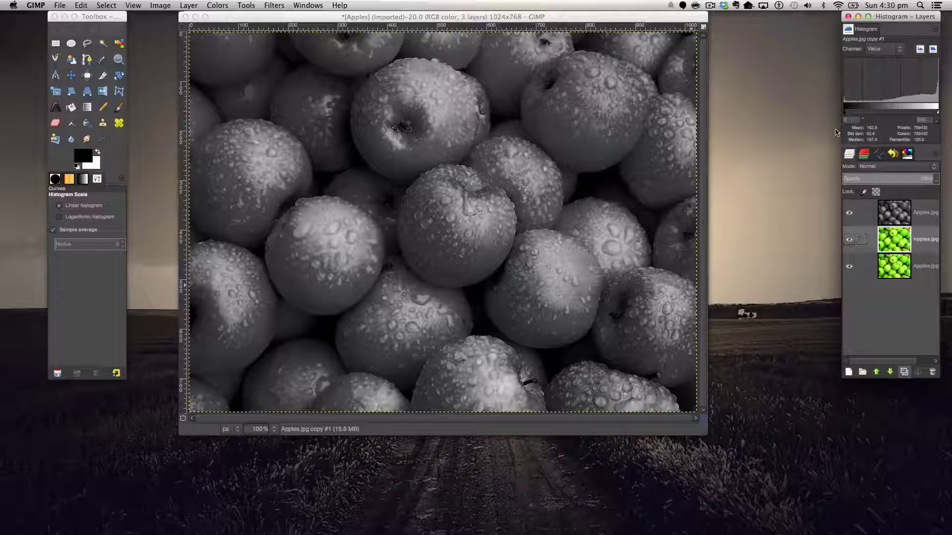
left_click(887, 223)
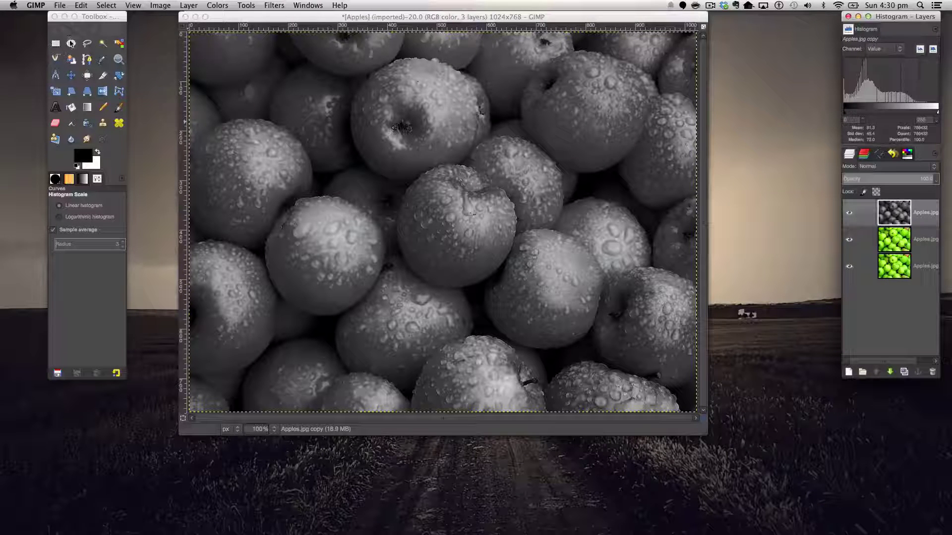
Fit an ellipse selection around the centre apple and cut it from the grey layer.
left_click(71, 43)
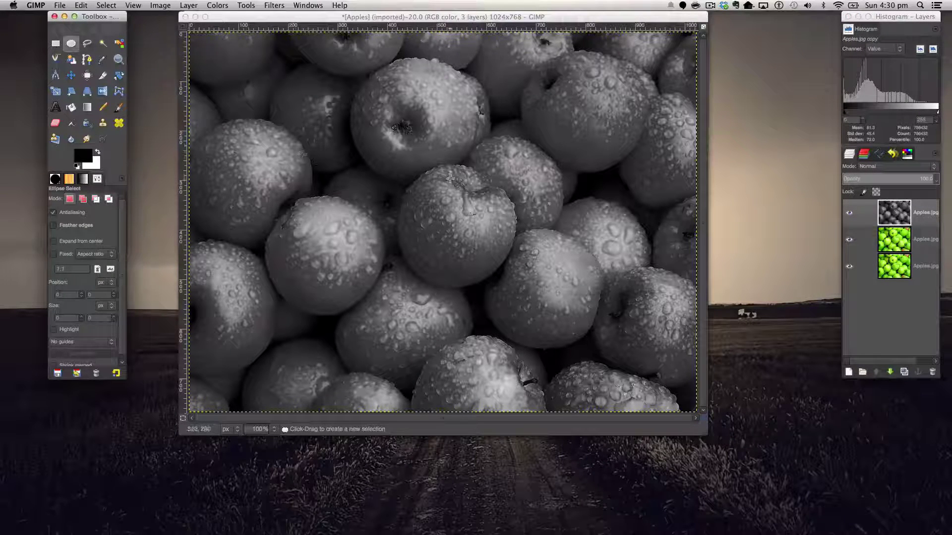
left_click_drag(427, 172, 511, 290)
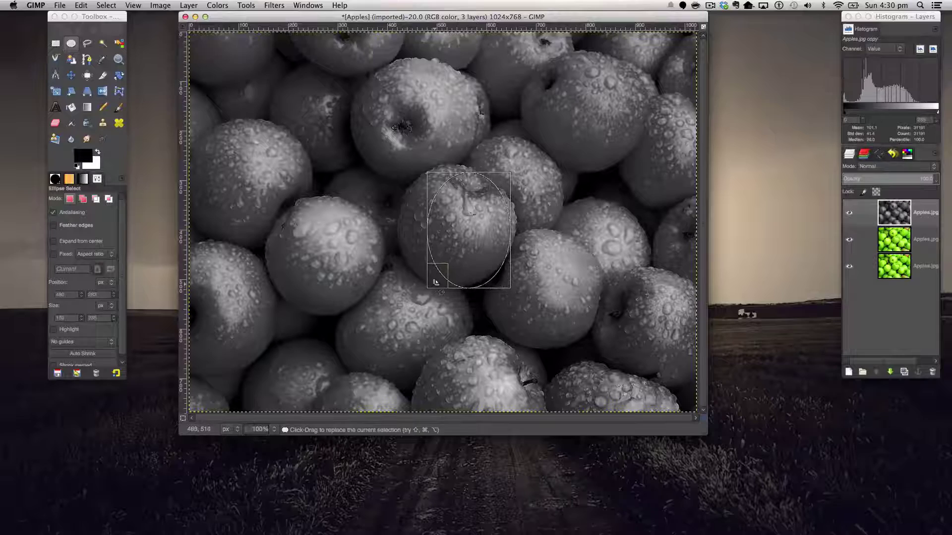
left_click_drag(435, 282, 404, 282)
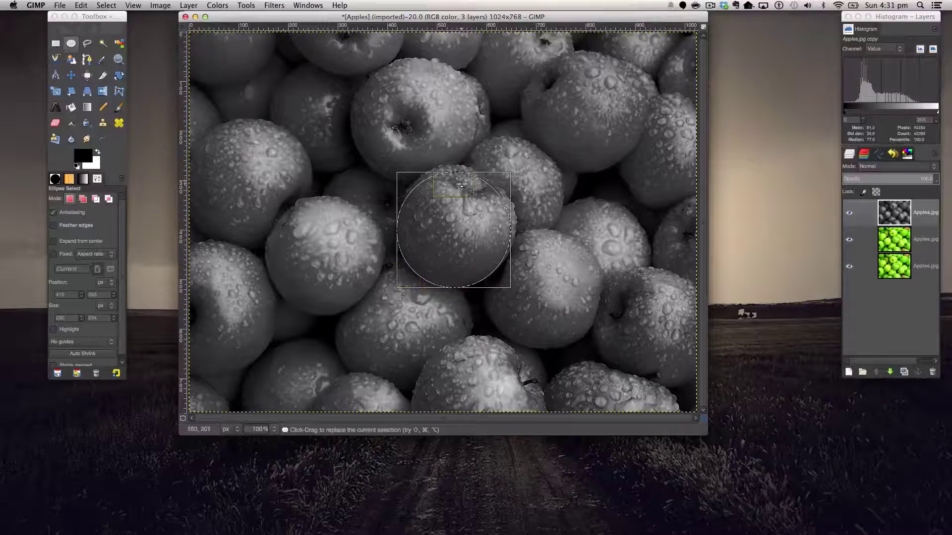
left_click_drag(461, 185, 461, 180)
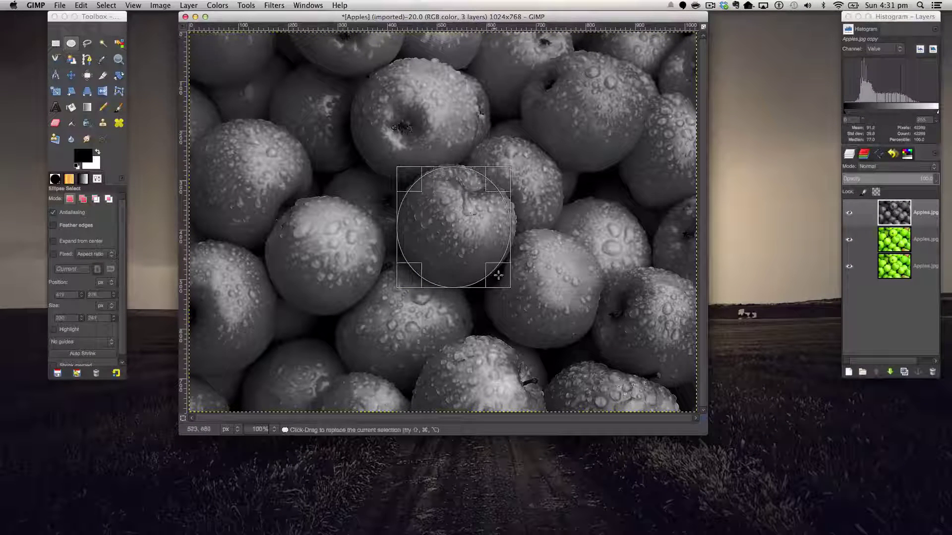
left_click_drag(496, 274, 504, 277)
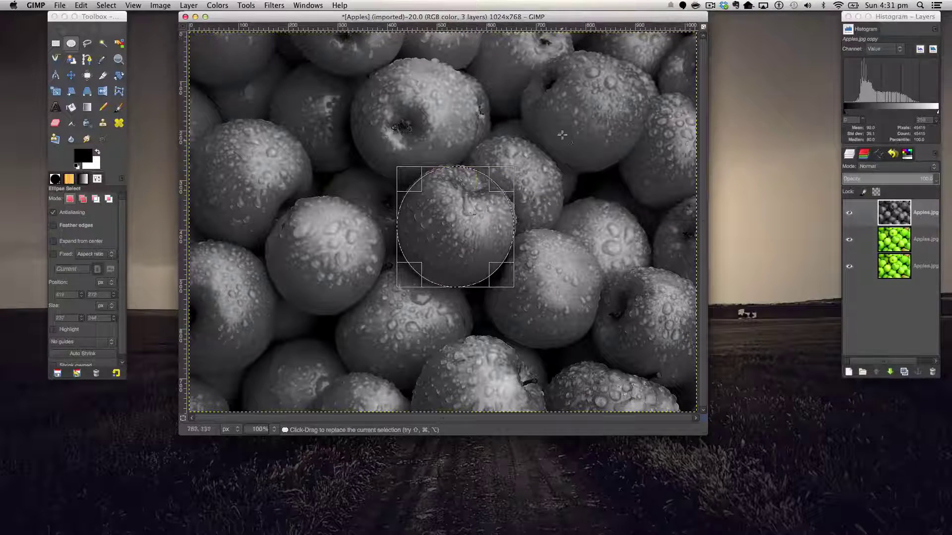
key("Return")
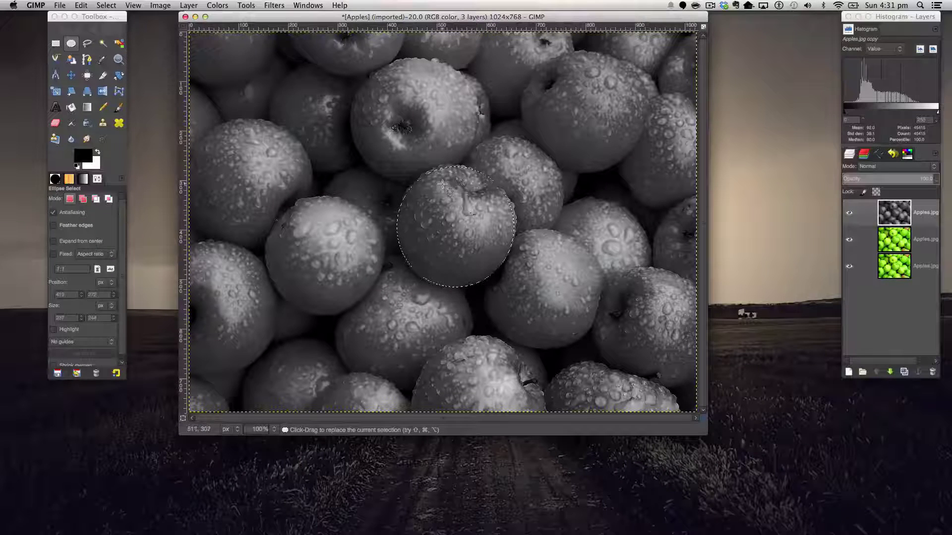
key("super+x")
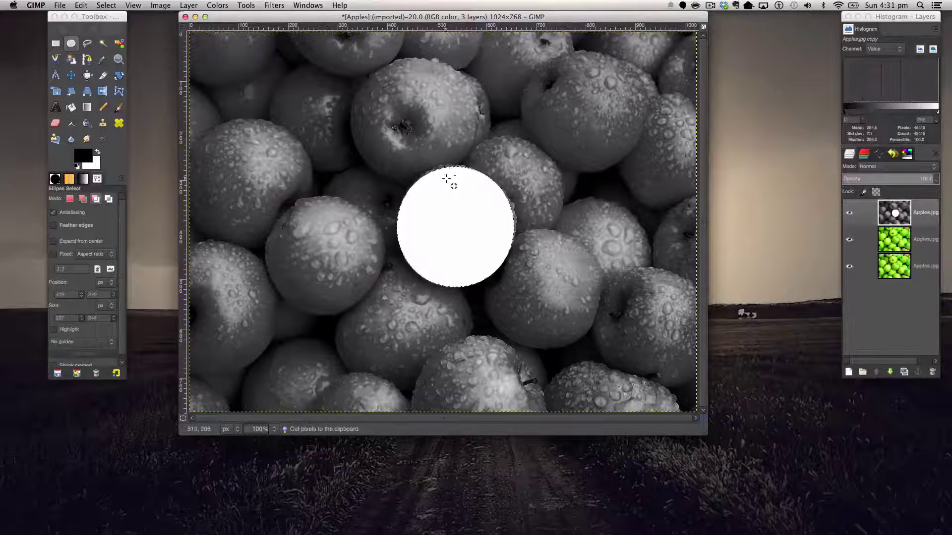
Undo the cut that left a white disc on the grey layer.
key("super+z")
key("super+y")
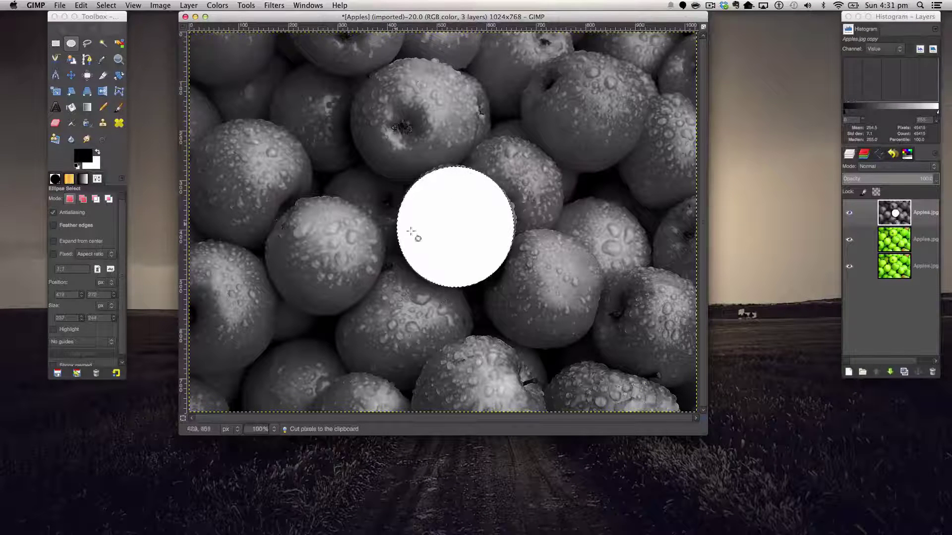
key("super+z")
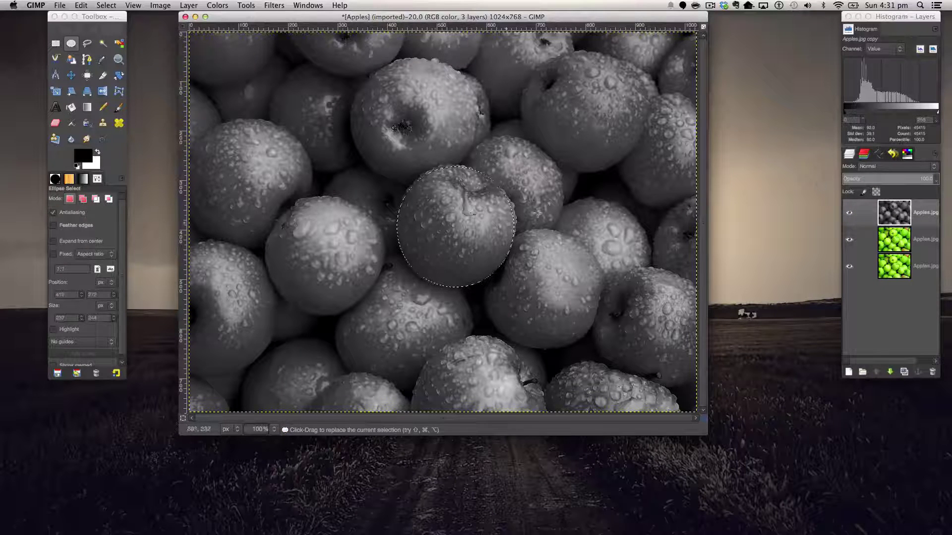
Add an alpha channel to the top greyscale layer.
left_click(889, 216)
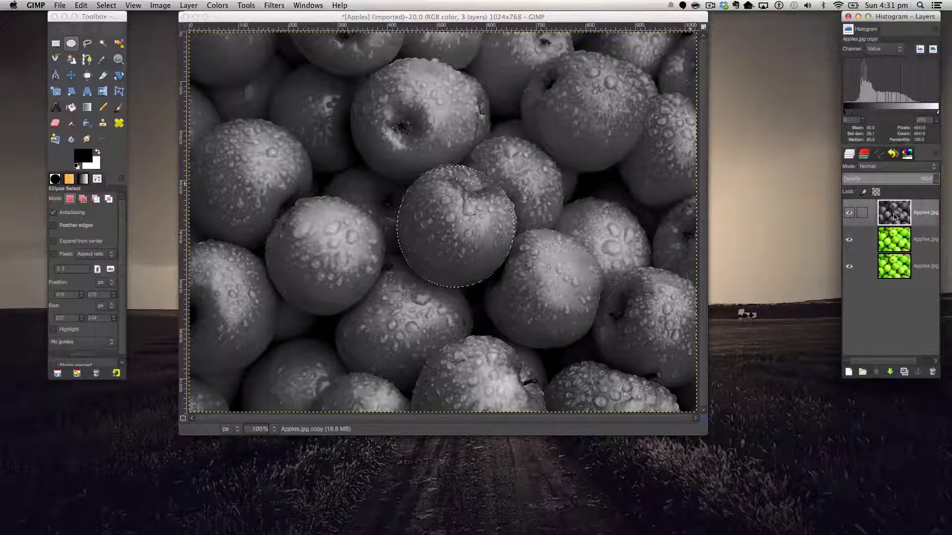
right_click(895, 219)
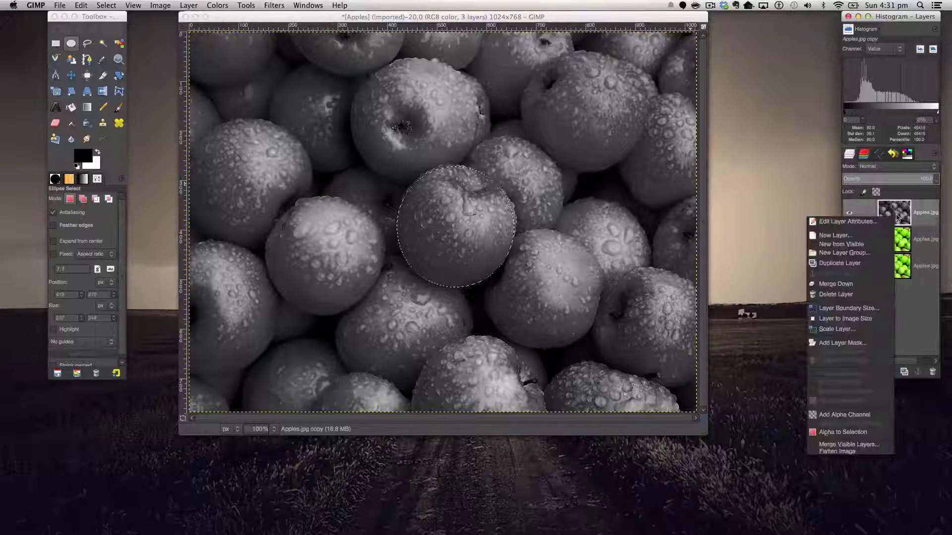
left_click(826, 416)
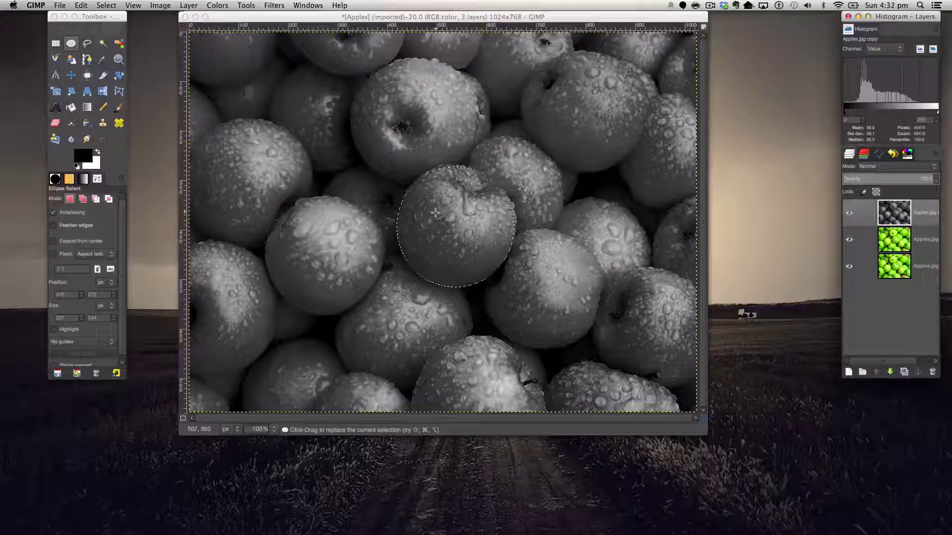
Cut the circle from the grey layer so the green apple shows through.
key("super+x")
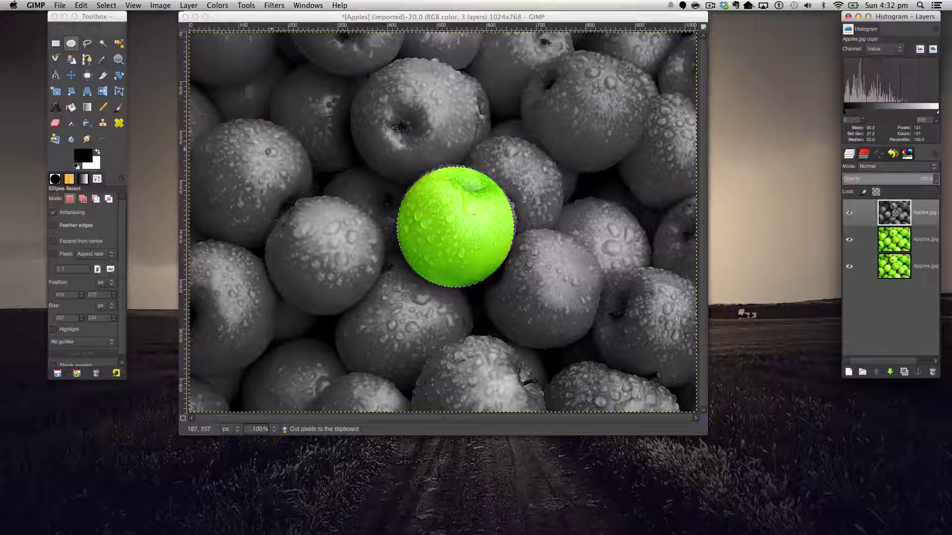
left_click(107, 4)
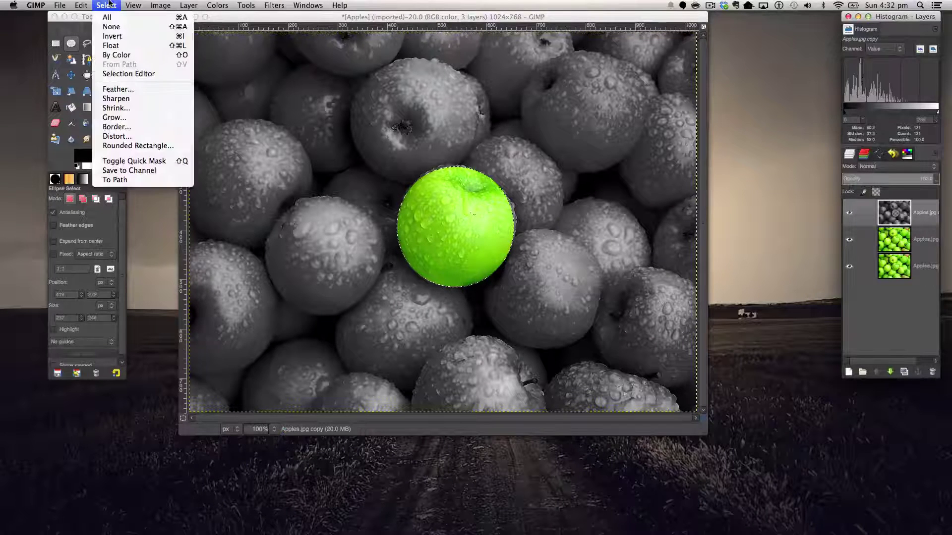
left_click(138, 215)
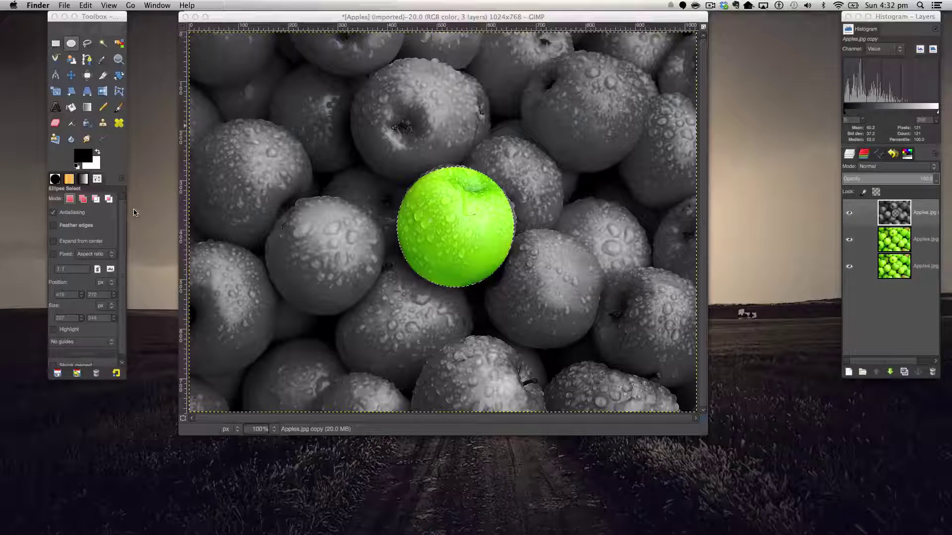
Close the stray Finder window and clear the selection with Select > None.
key("super+shift+a")
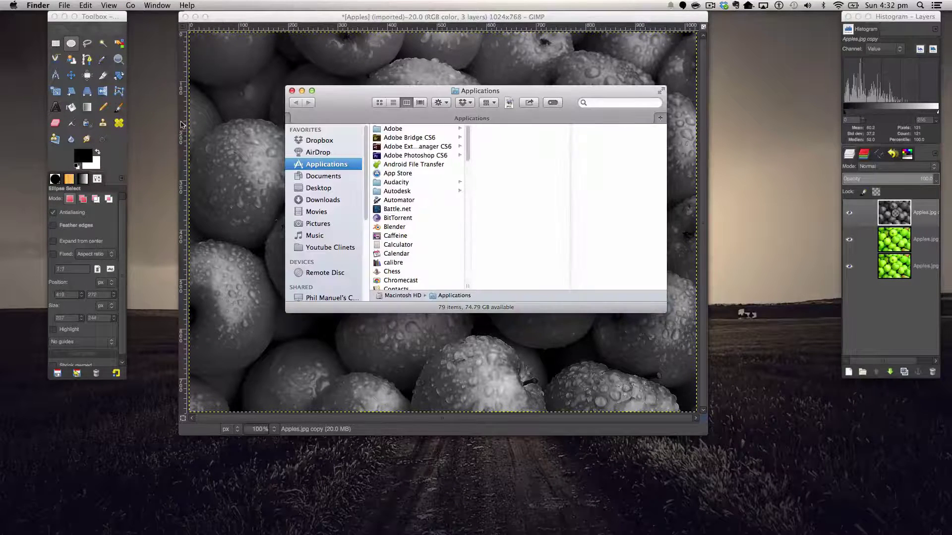
left_click(292, 91)
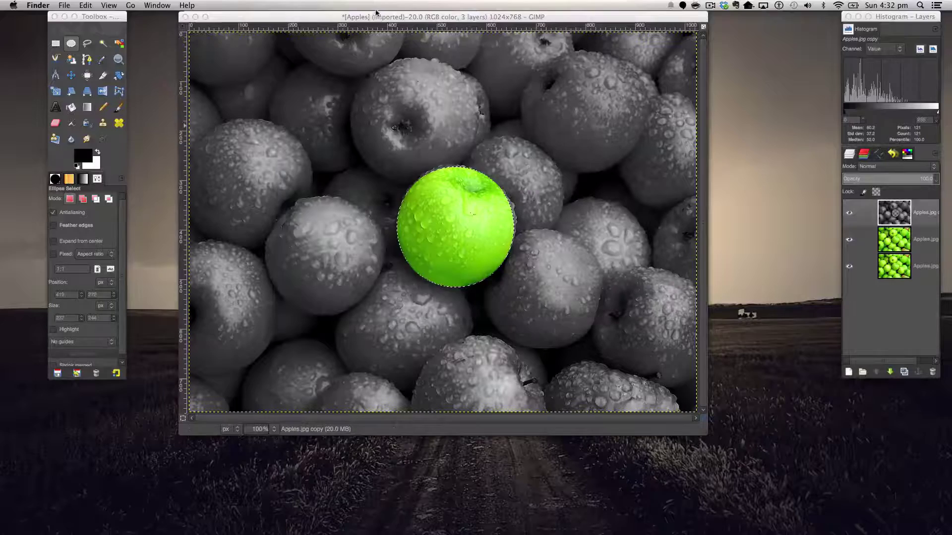
left_click(448, 200)
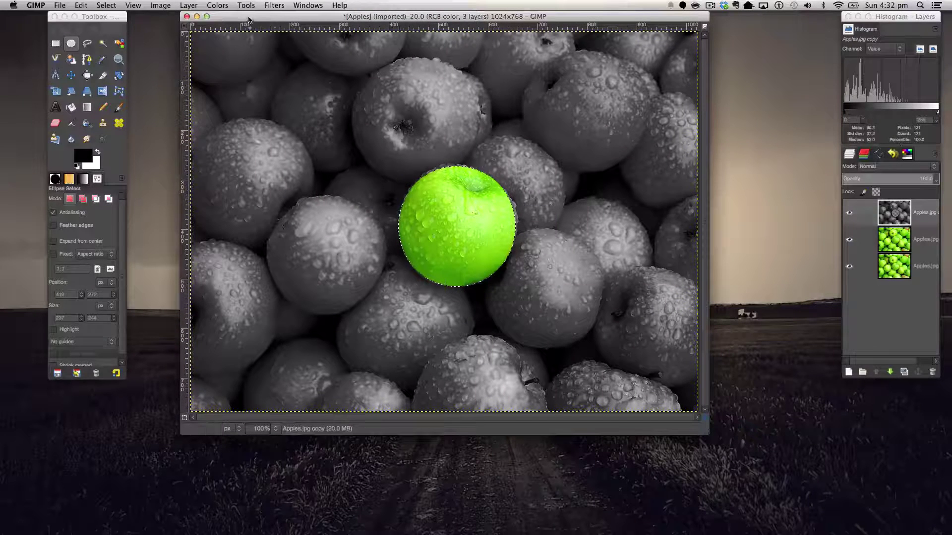
key("super+shift+a")
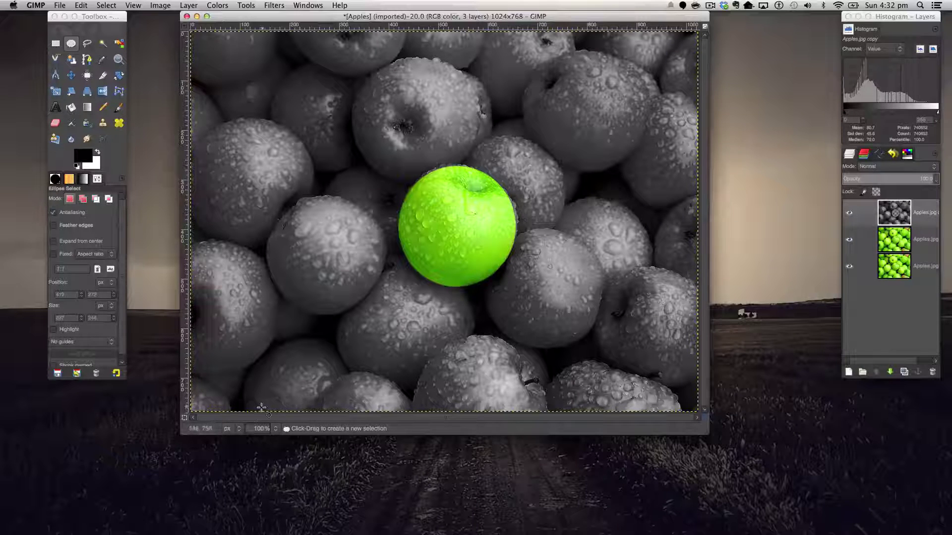
Zoom to 400% and pick the Eraser with size about 23.
left_click(276, 430)
left_click(274, 448)
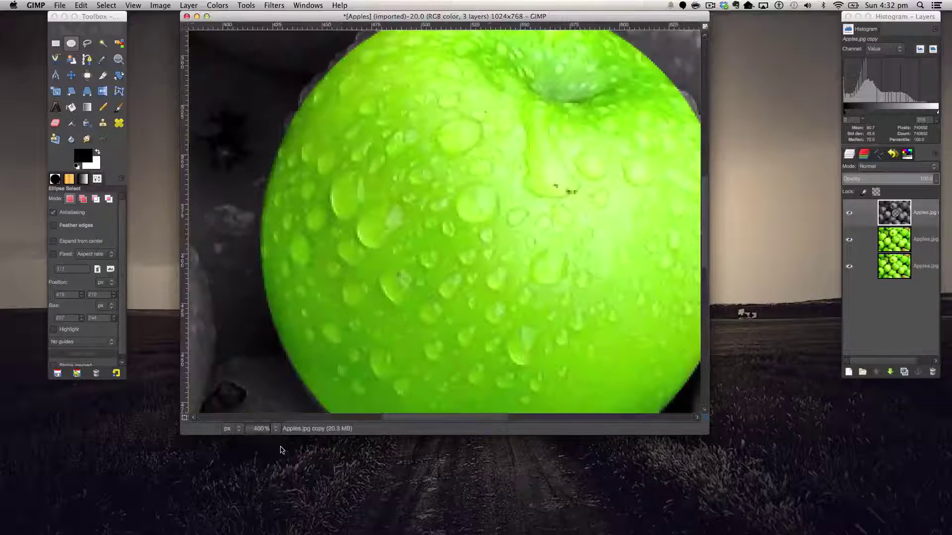
scroll(446, 195, "up", 5)
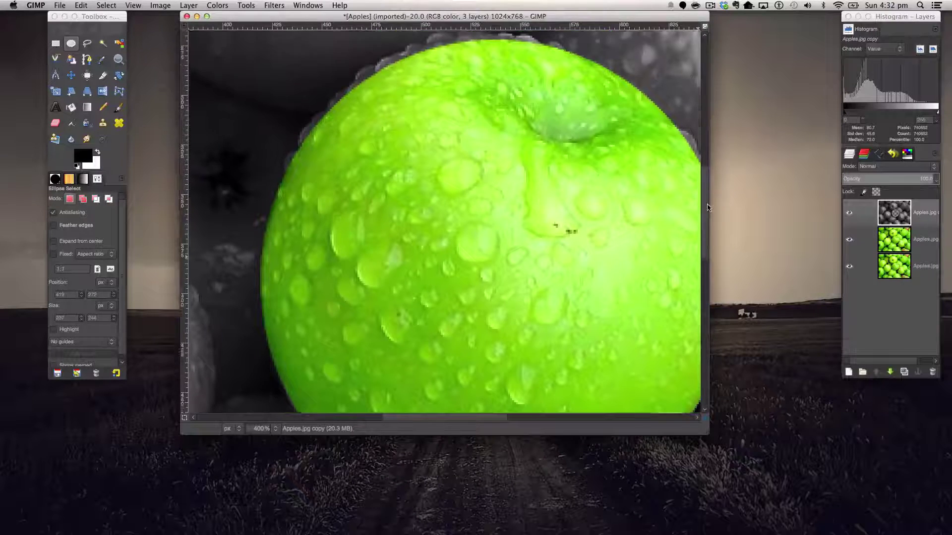
left_click(55, 123)
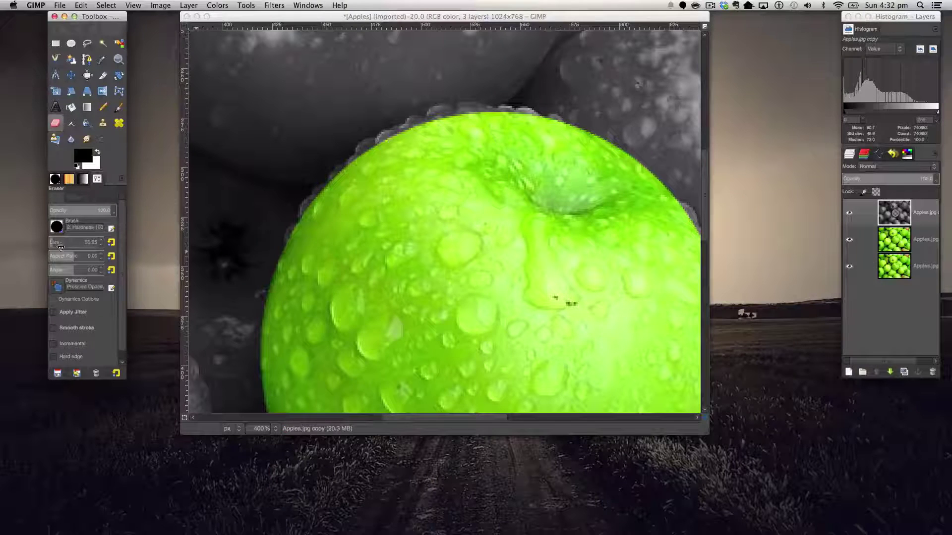
left_click_drag(88, 243, 90, 243)
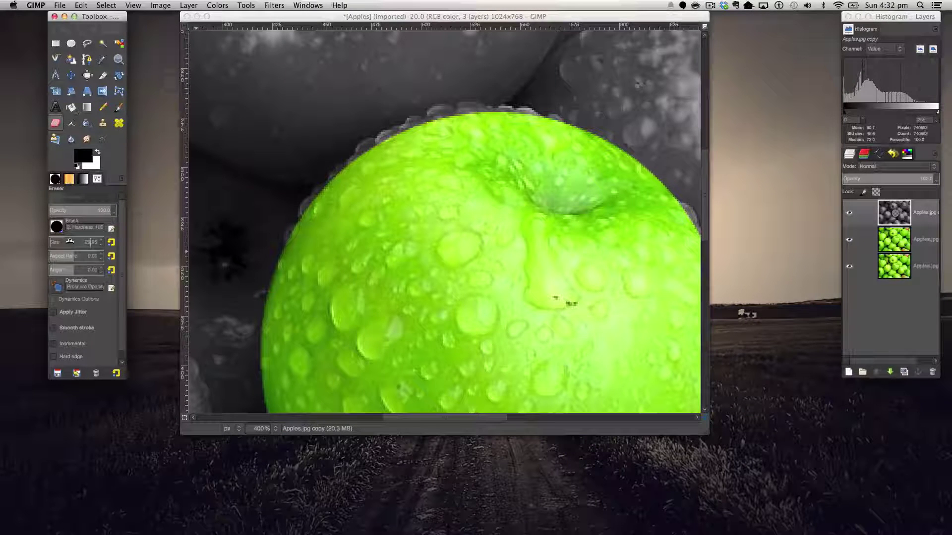
Erase the grey fringe along the apple's top, top-left and top-right edges.
left_click(463, 128)
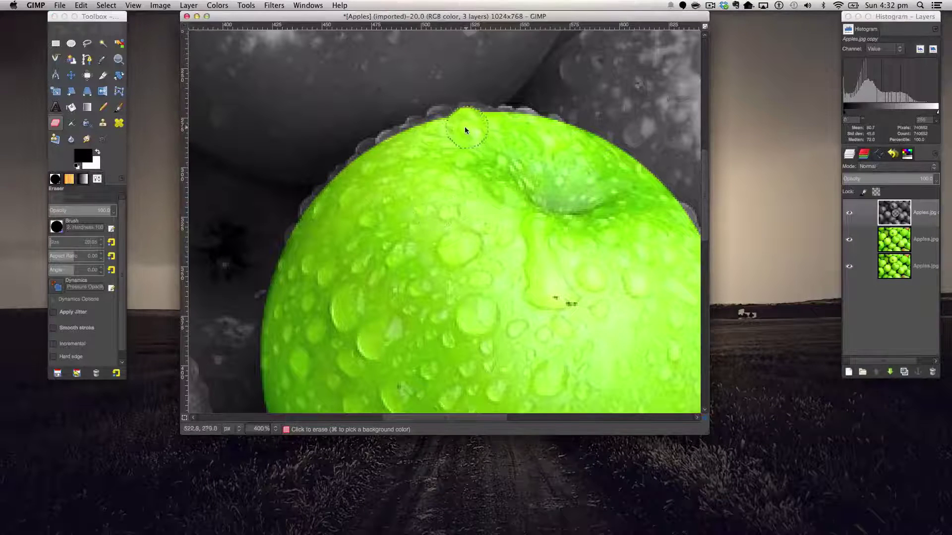
left_click_drag(412, 143, 385, 162)
mouse_move(448, 130)
left_mouse_down()
mouse_move(366, 167)
mouse_move(322, 222)
mouse_move(362, 193)
mouse_move(313, 223)
left_mouse_up()
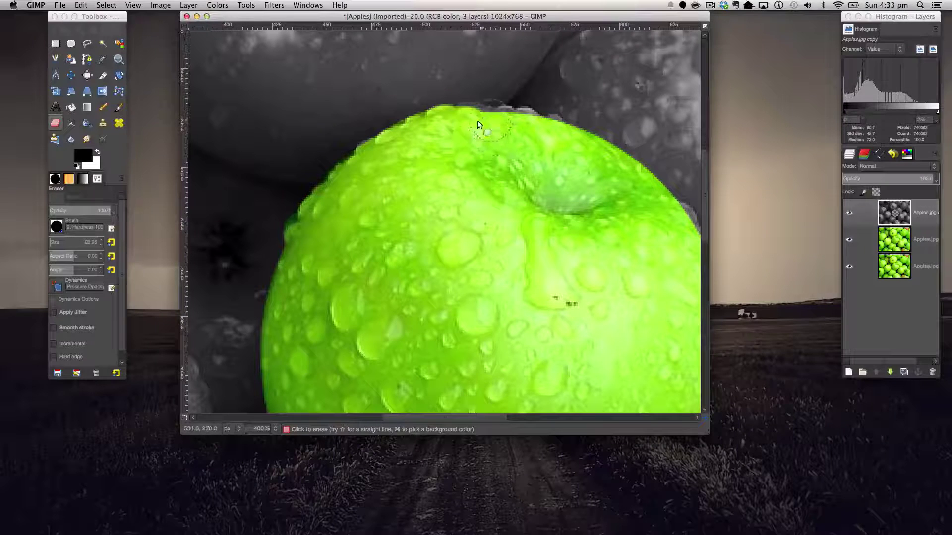
left_click_drag(493, 124, 509, 126)
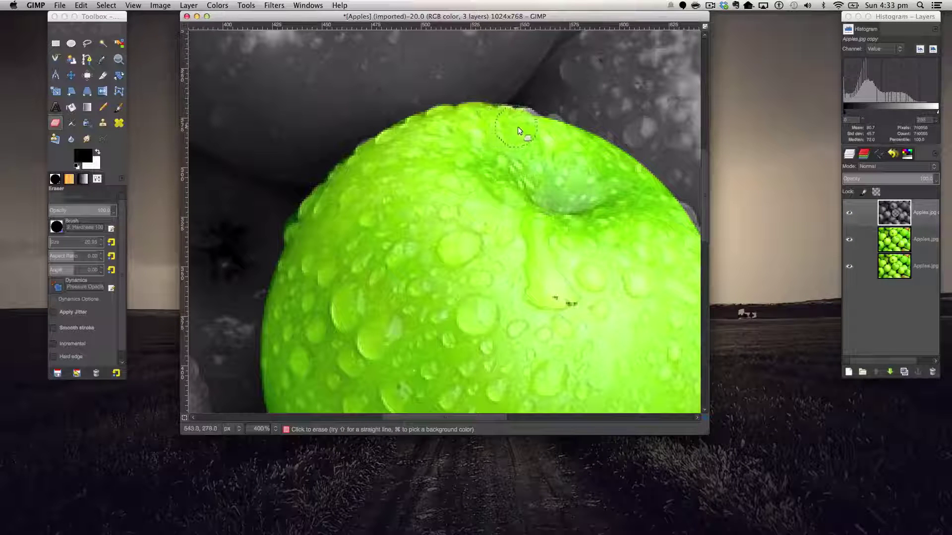
left_click_drag(419, 417, 495, 417)
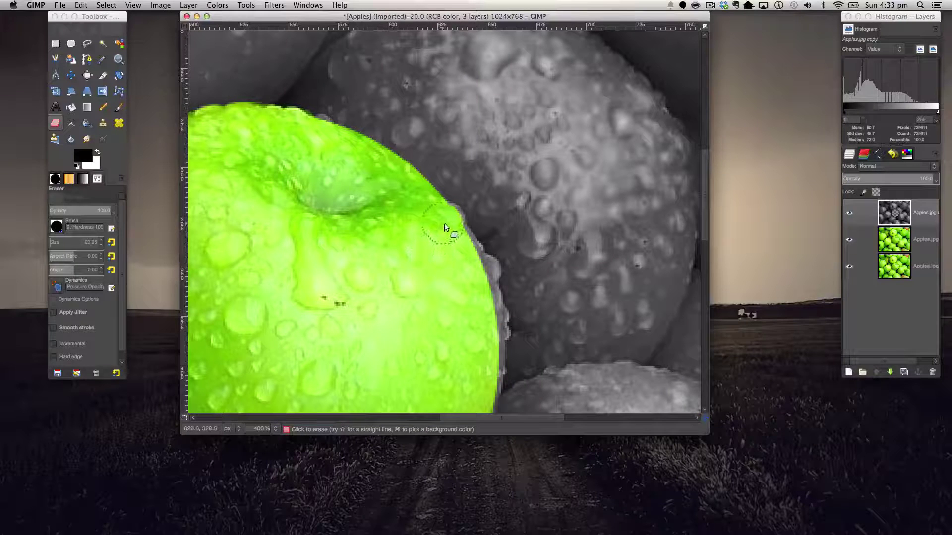
Erase the grey fringe down the apple's right edge, redoing one stroke.
left_click_drag(444, 223, 466, 257)
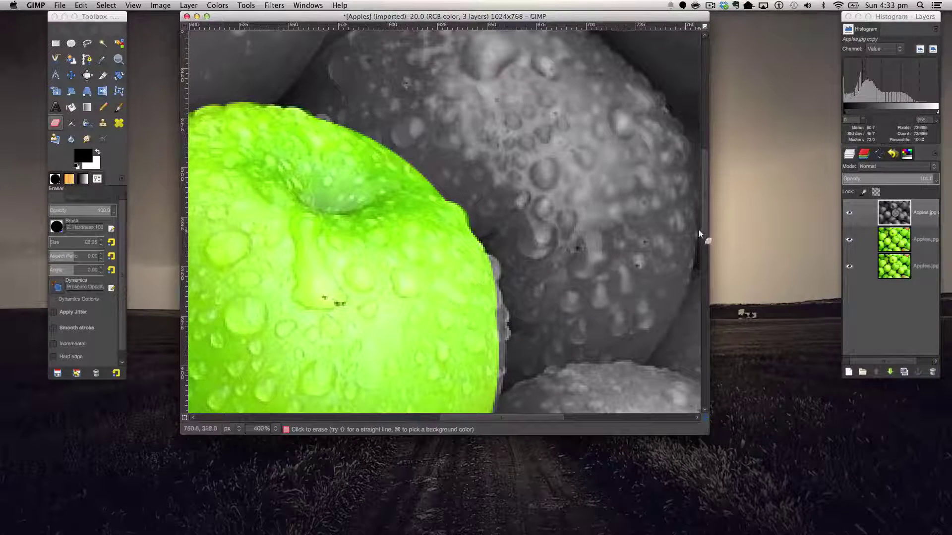
scroll(698, 230, "down", 5)
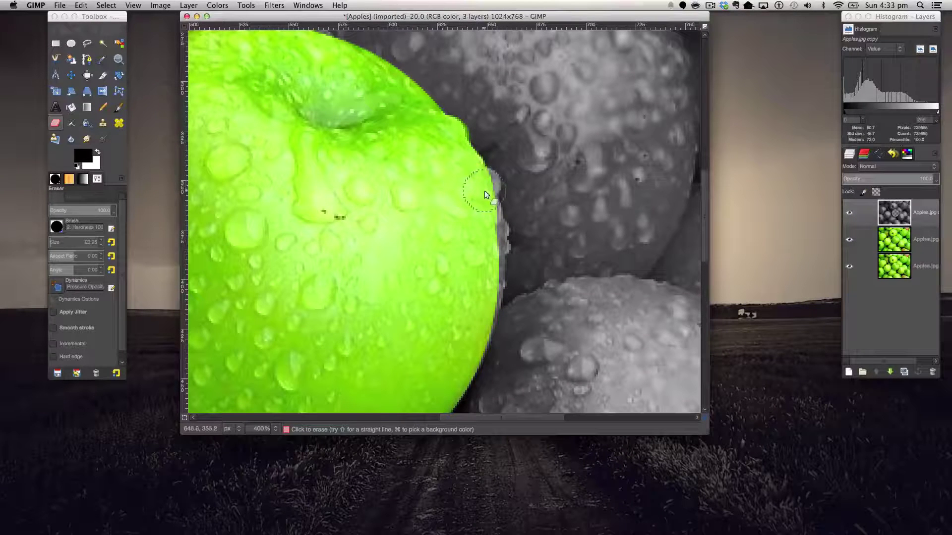
left_click_drag(483, 192, 488, 217)
key("super+z")
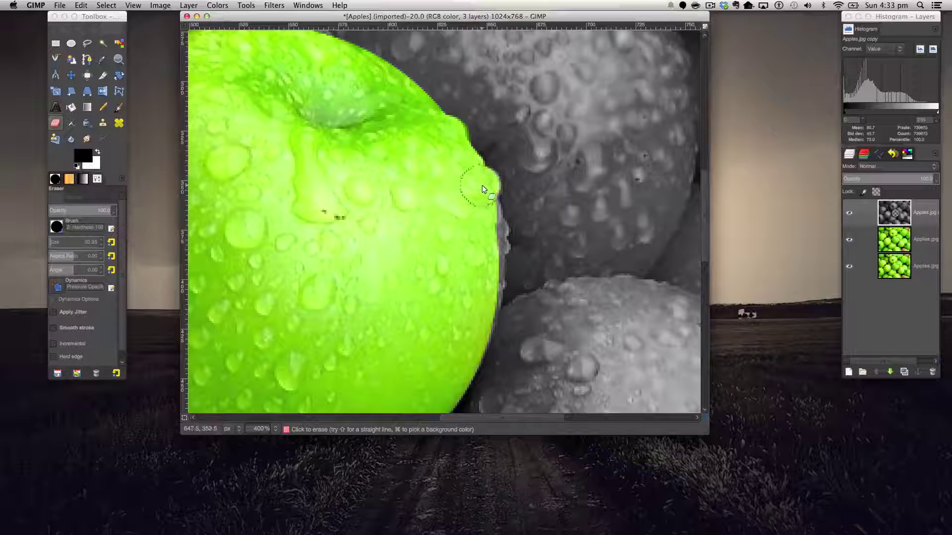
left_click_drag(491, 248, 491, 265)
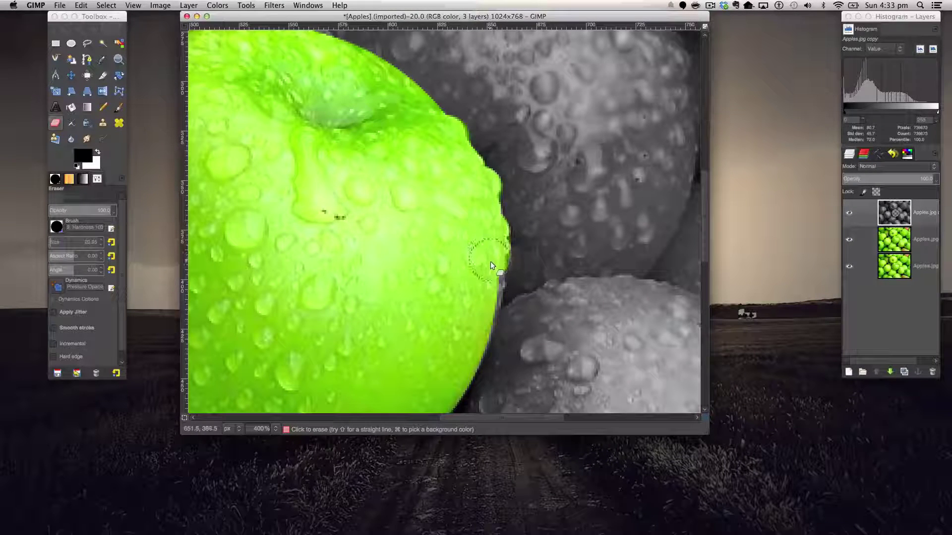
left_click_drag(472, 335, 486, 255)
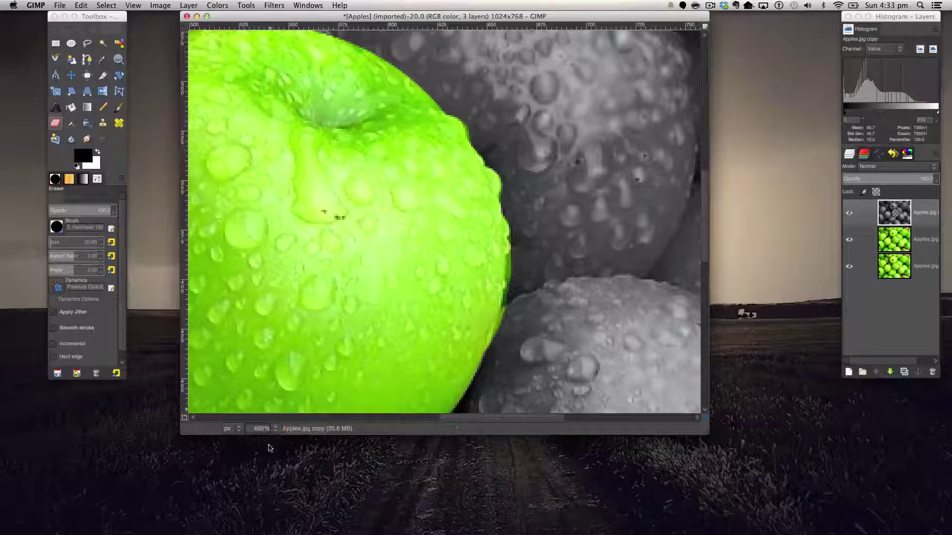
Set the zoom to 100% to see the whole colour-splash image.
left_click(275, 429)
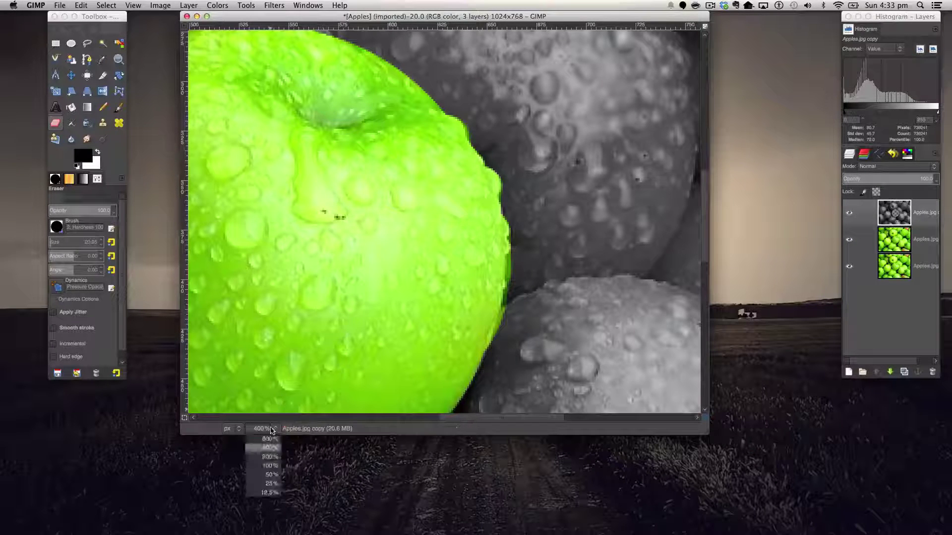
left_click(263, 465)
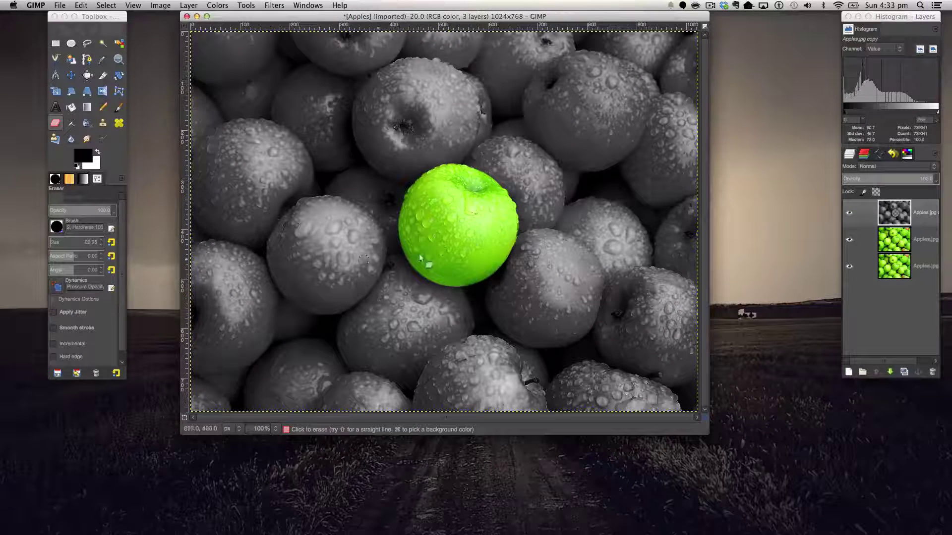